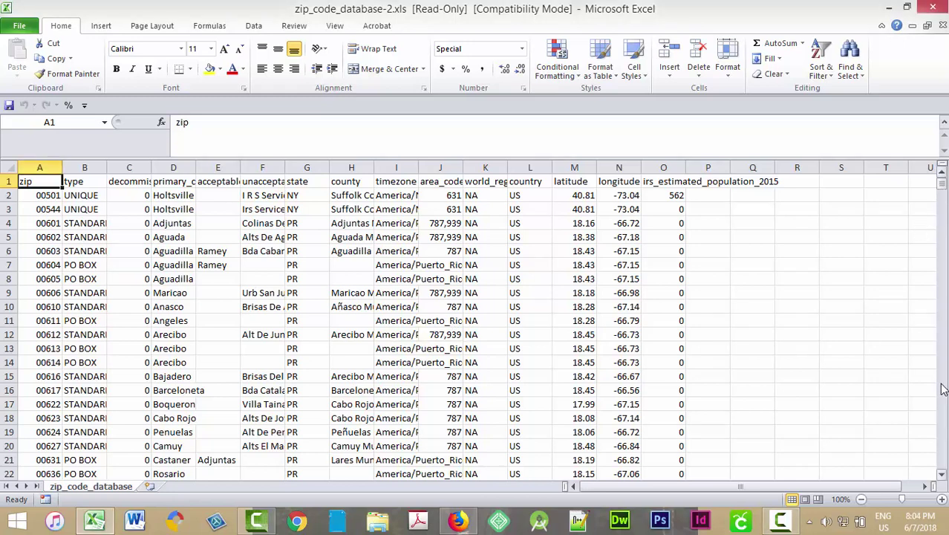
- Check the first record's type value and select the header row
left_click_drag(942, 190, 942, 471)
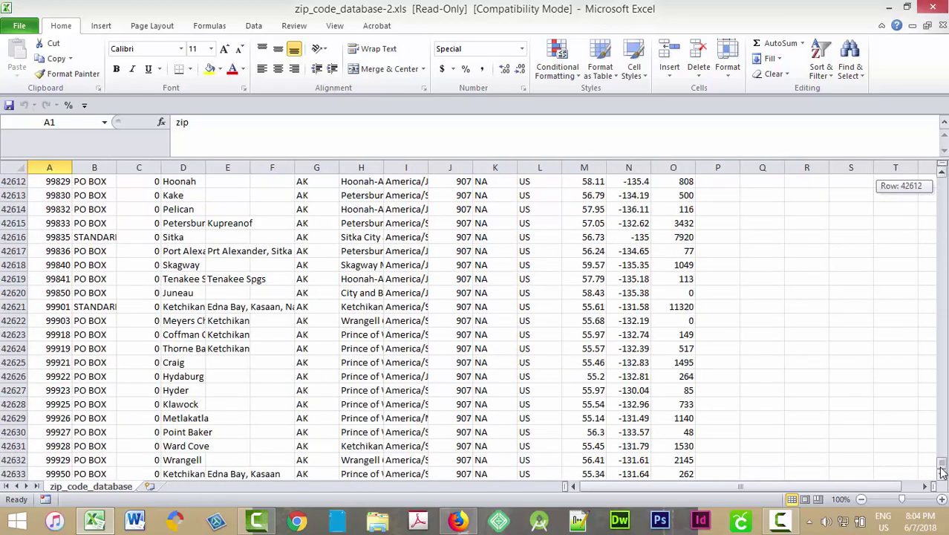
left_click_drag(942, 470, 942, 172)
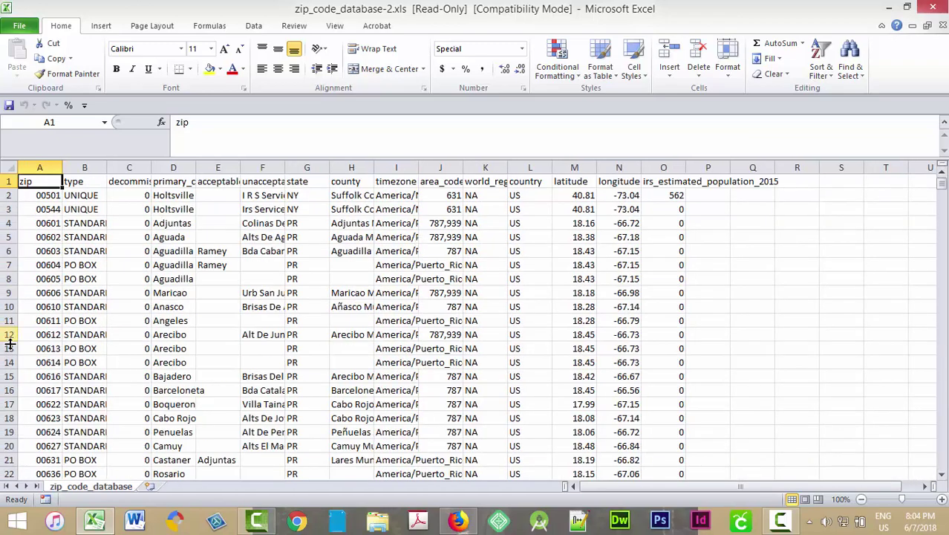
left_click(72, 193)
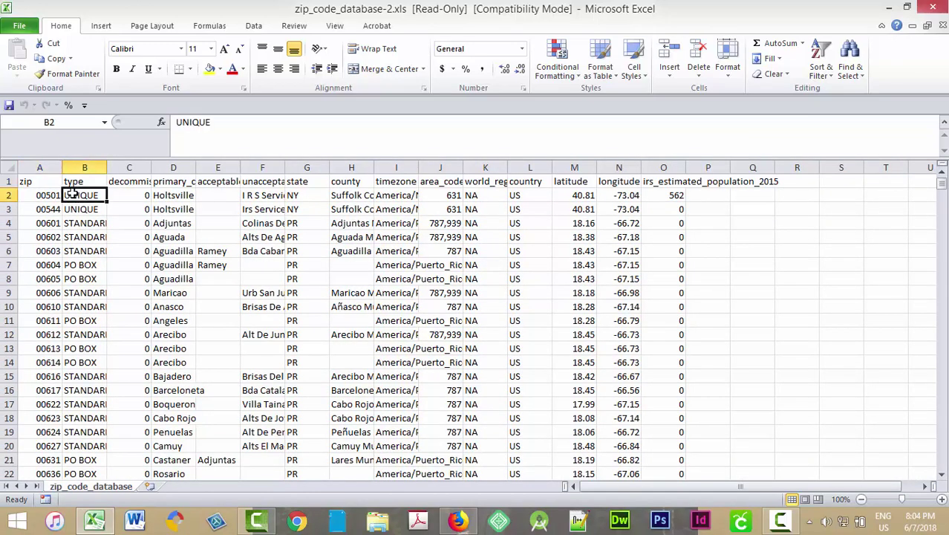
left_click(9, 195)
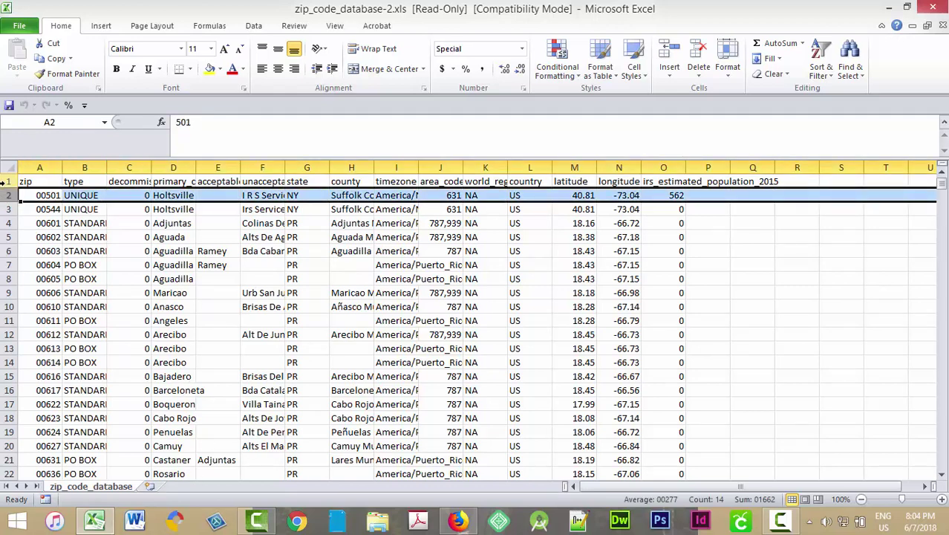
left_click(8, 181)
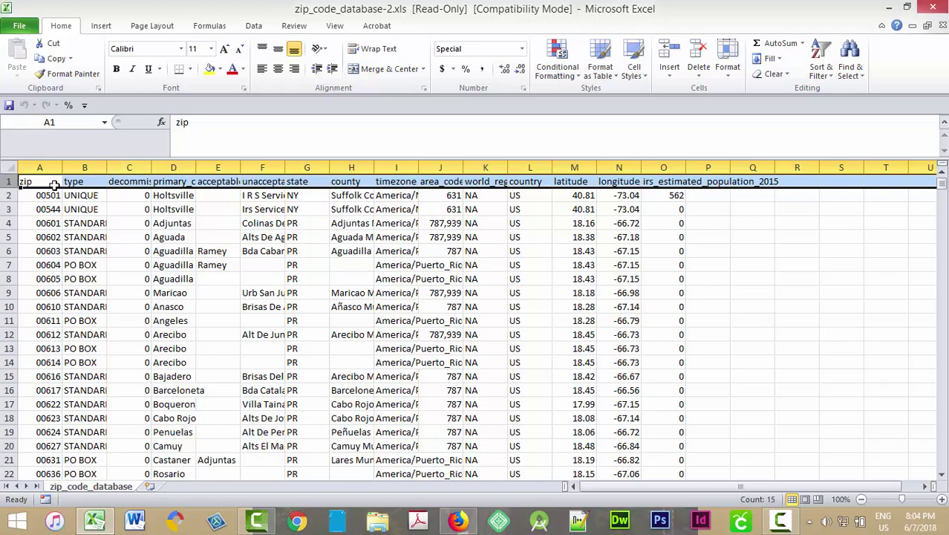
- Add a new Sheet1 and paste a copy of the zip code header row into its row 1
left_click(148, 487)
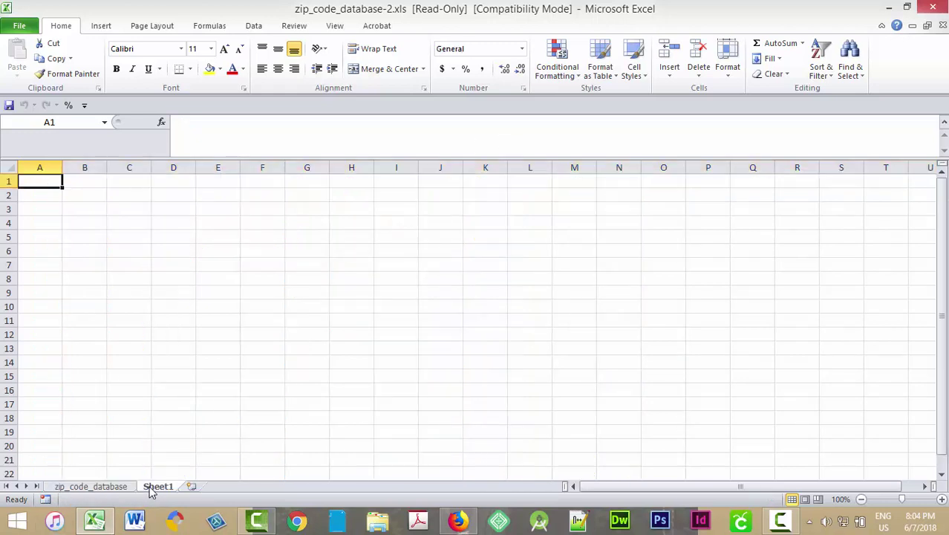
left_click(91, 487)
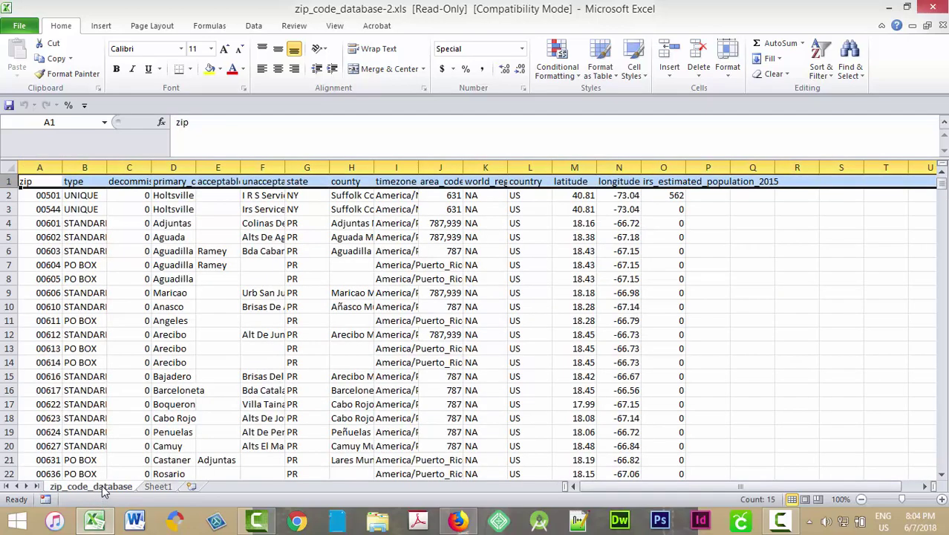
right_click(12, 183)
left_click(46, 208)
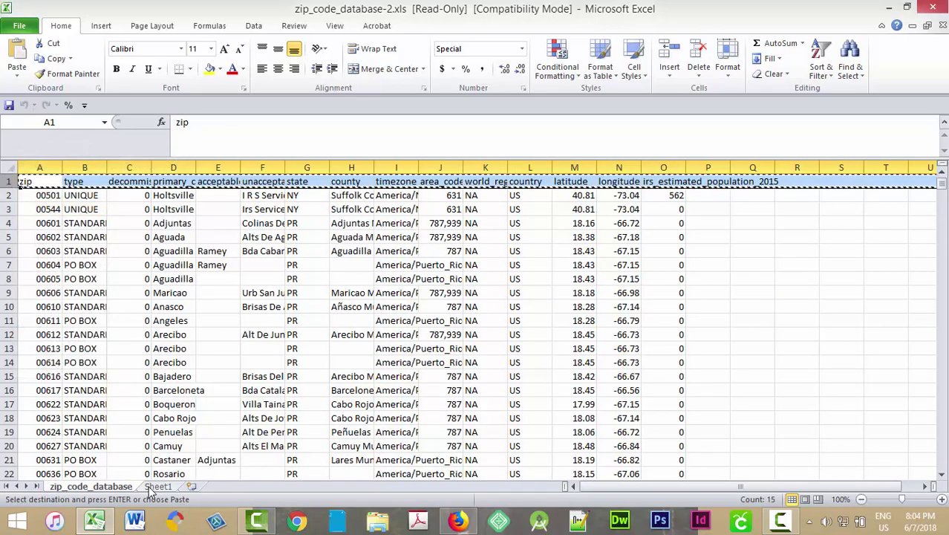
left_click(157, 486)
left_click(10, 182)
right_click(11, 181)
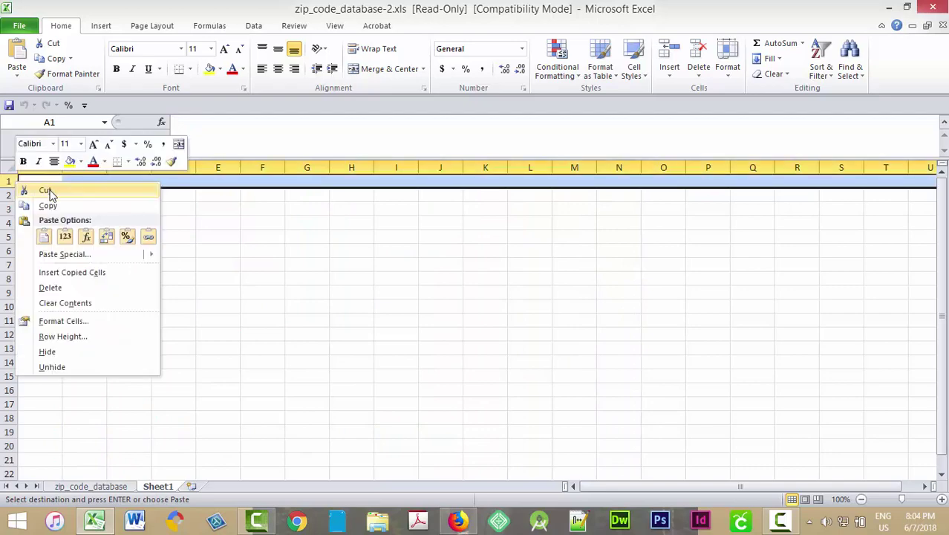
left_click(44, 236)
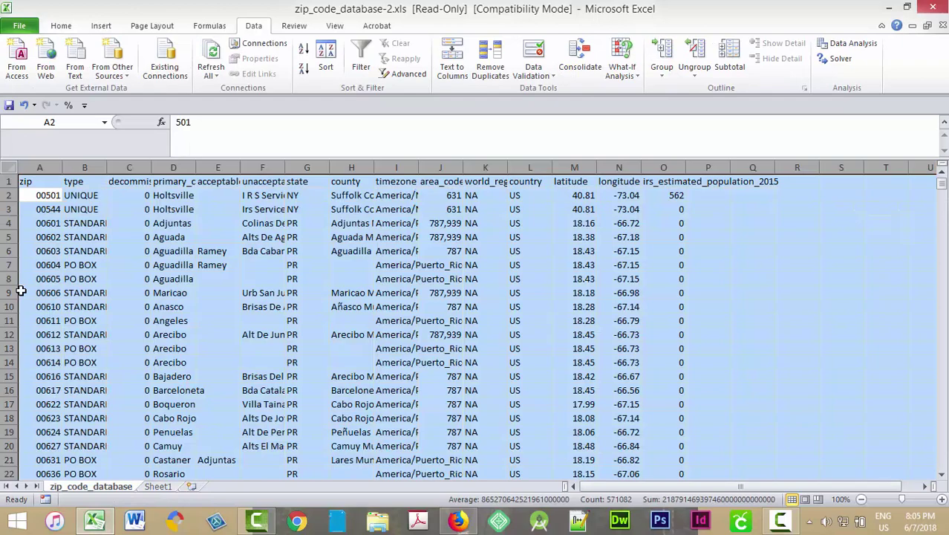
- Sort the zip code data A to Z by the type column and review the result
left_click(326, 58)
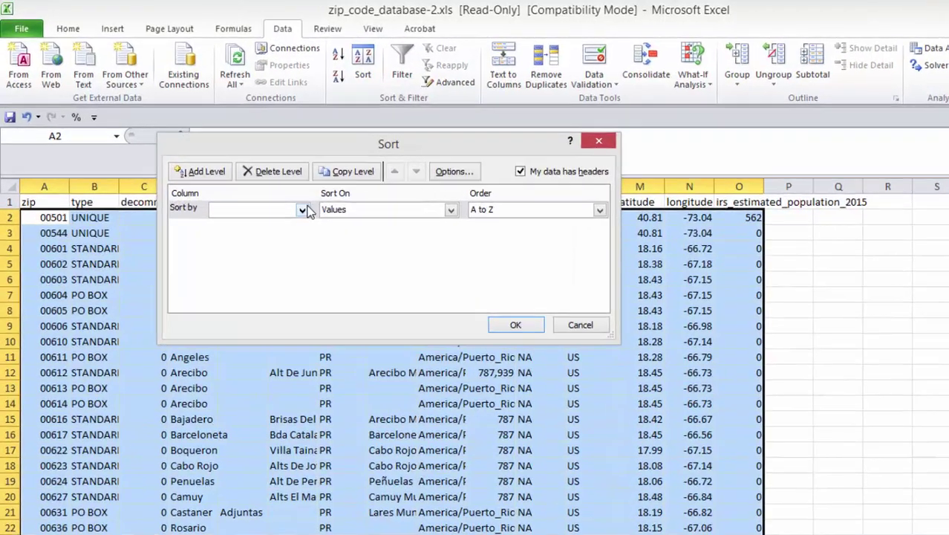
left_click(272, 188)
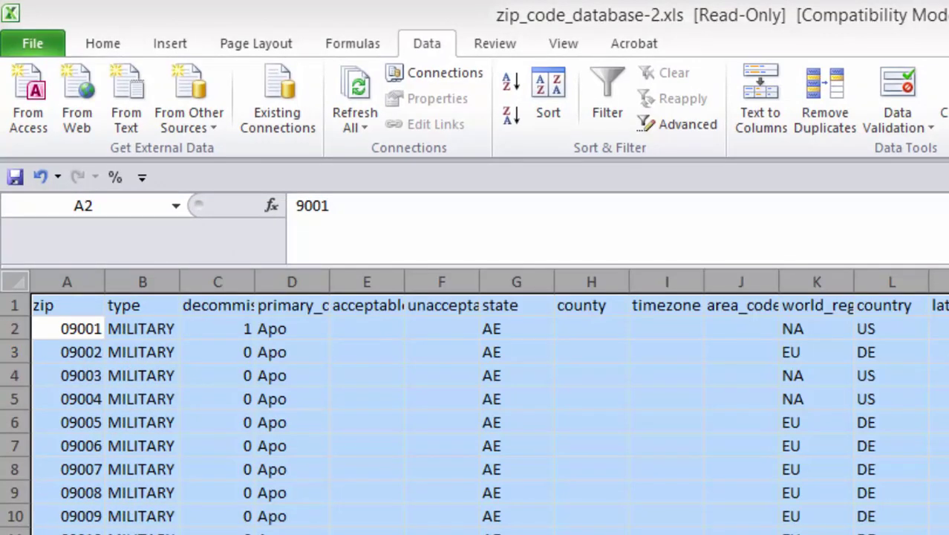
scroll(476, 416, "down", 20)
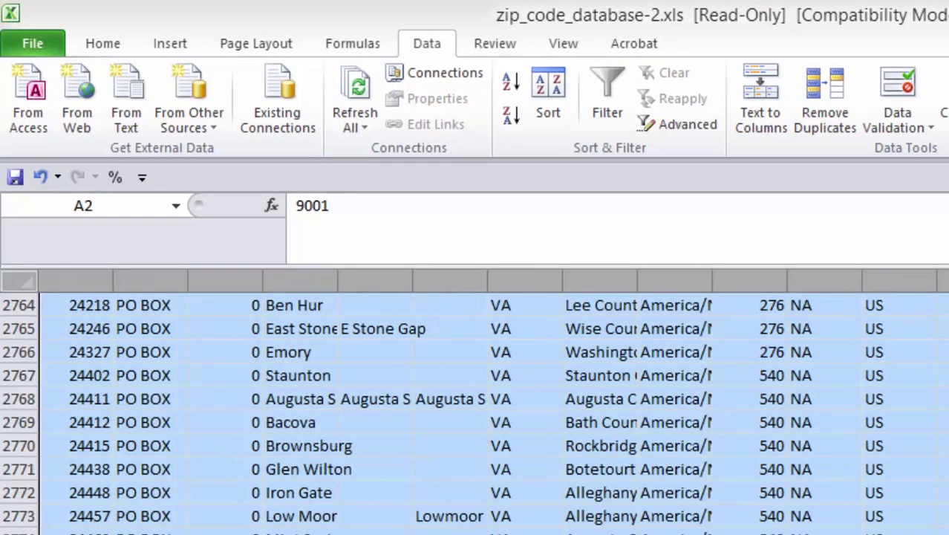
scroll(476, 416, "up", 20)
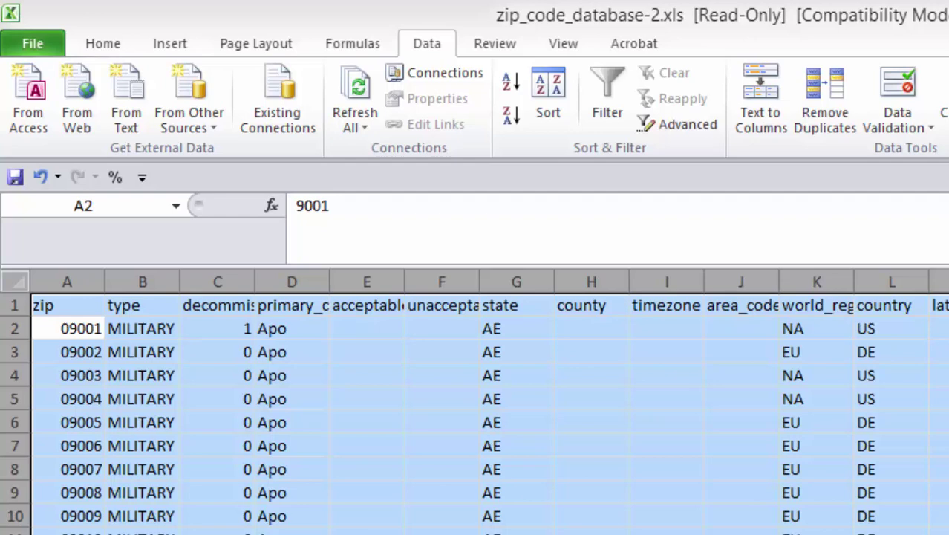
scroll(475, 416, "down", 20)
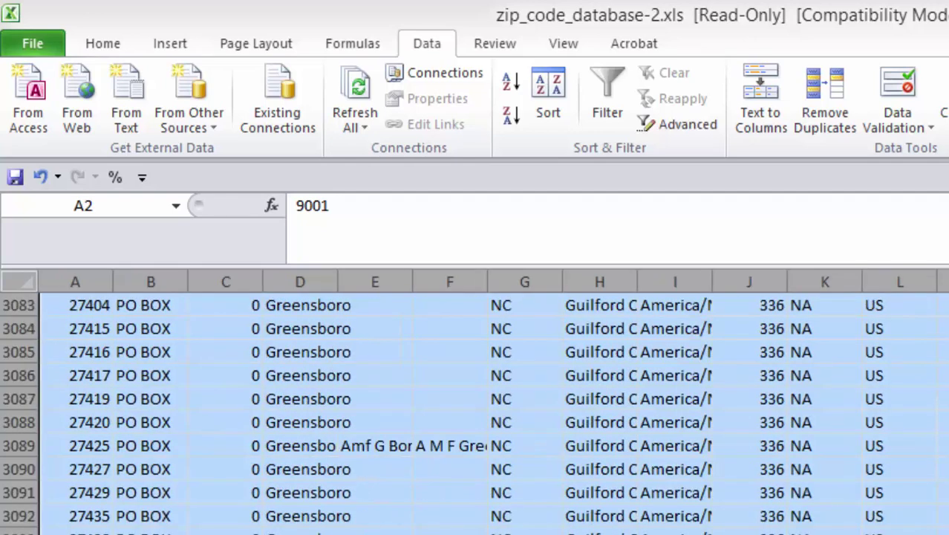
scroll(475, 416, "up", 20)
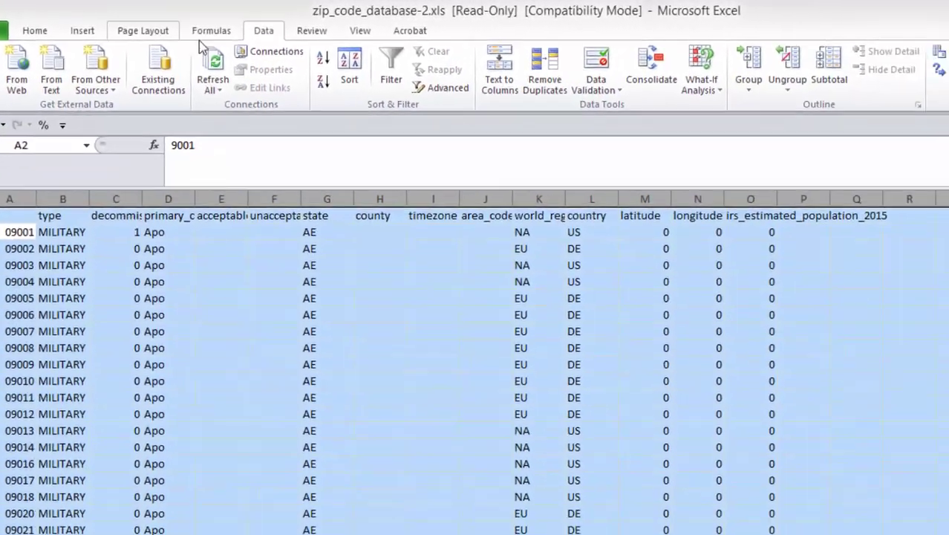
- Filter the type column to exclude STANDARD and UNIQUE, then bring up the Home tab's Delete options
left_click(511, 89)
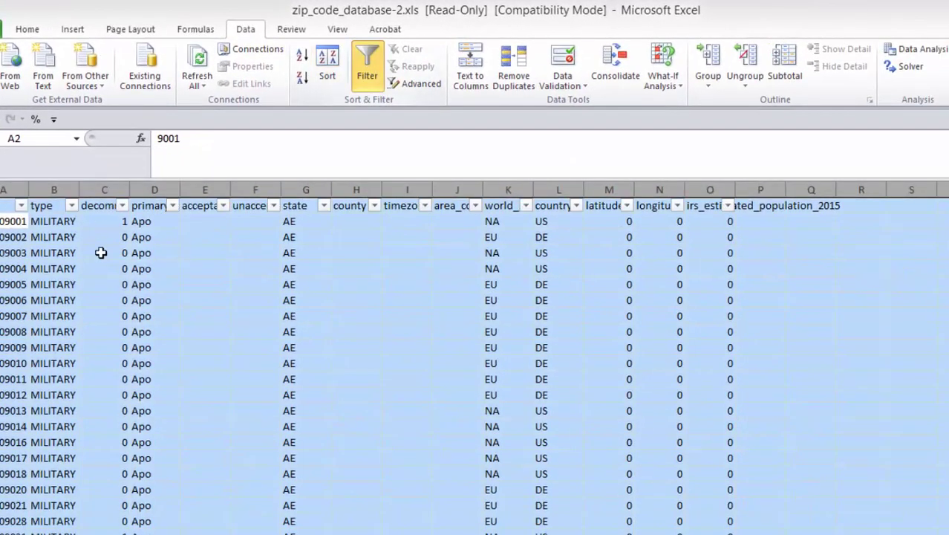
left_click(72, 206)
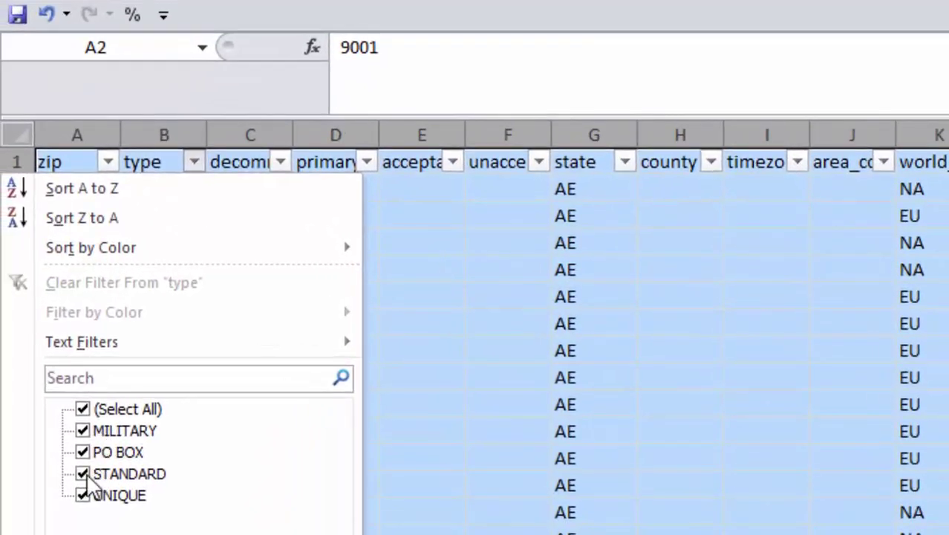
left_click(43, 427)
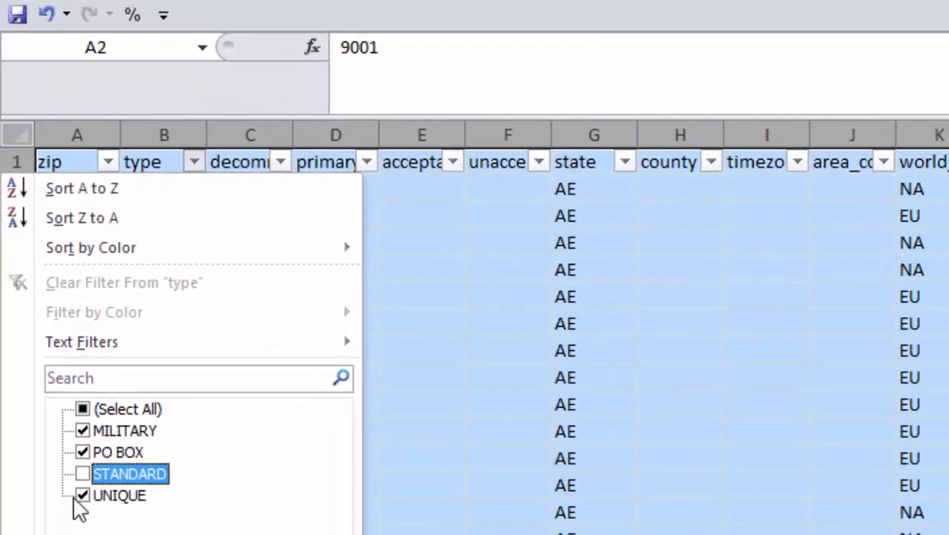
left_click(83, 497)
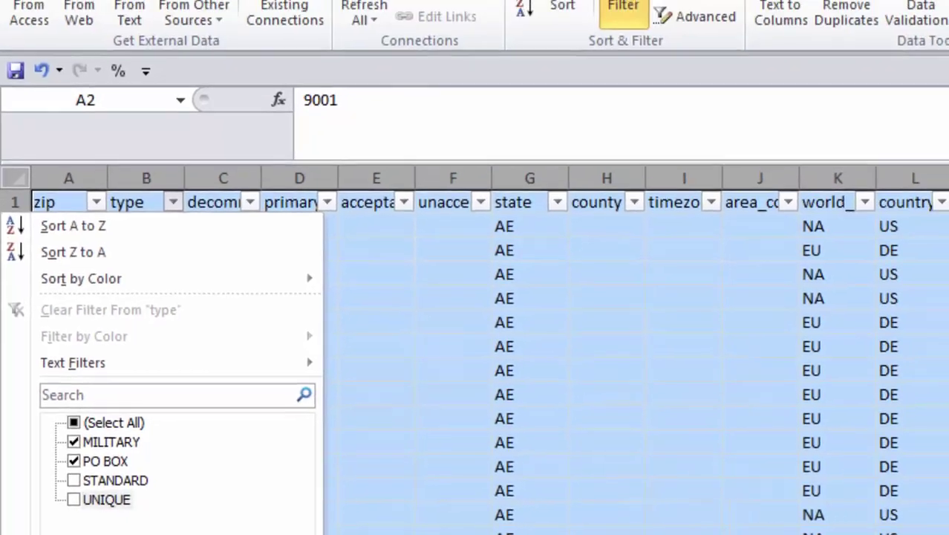
key("Return")
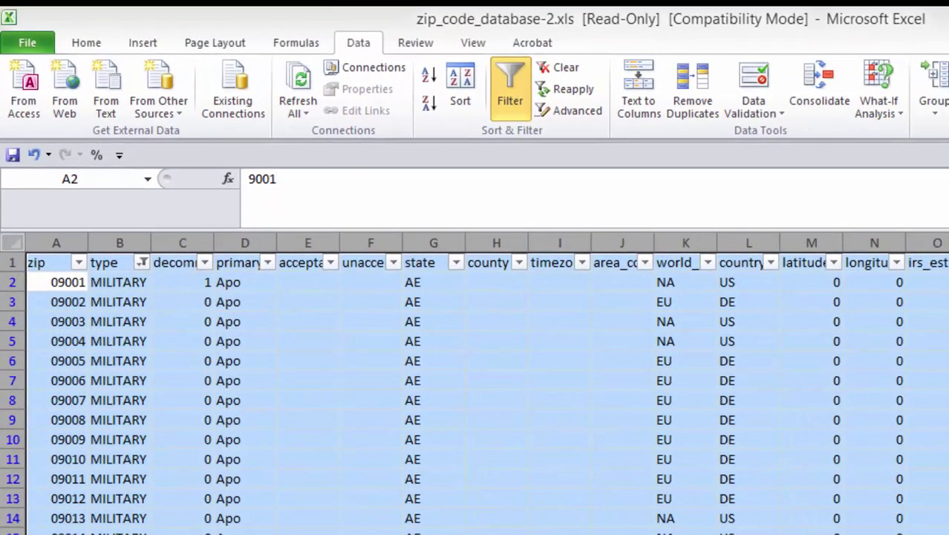
scroll(474, 384, "down", 20)
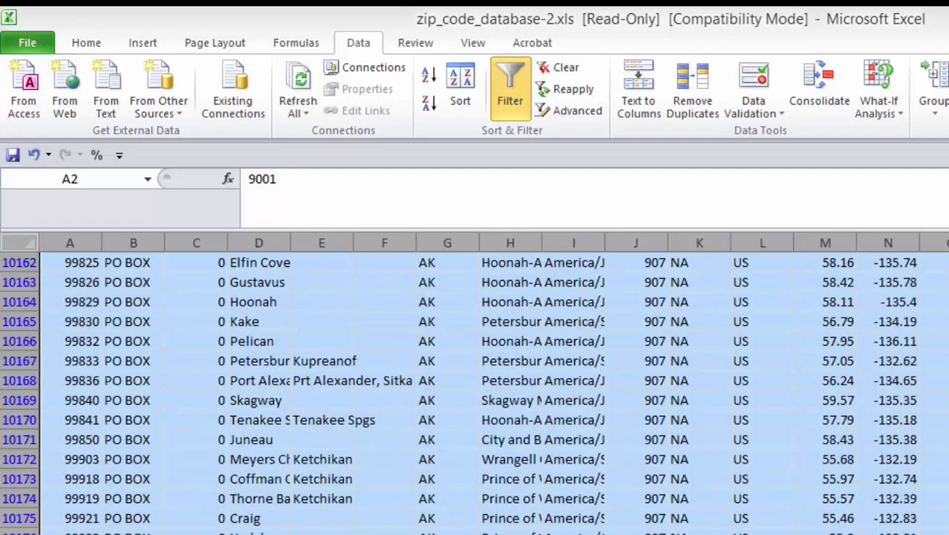
scroll(474, 384, "up", 20)
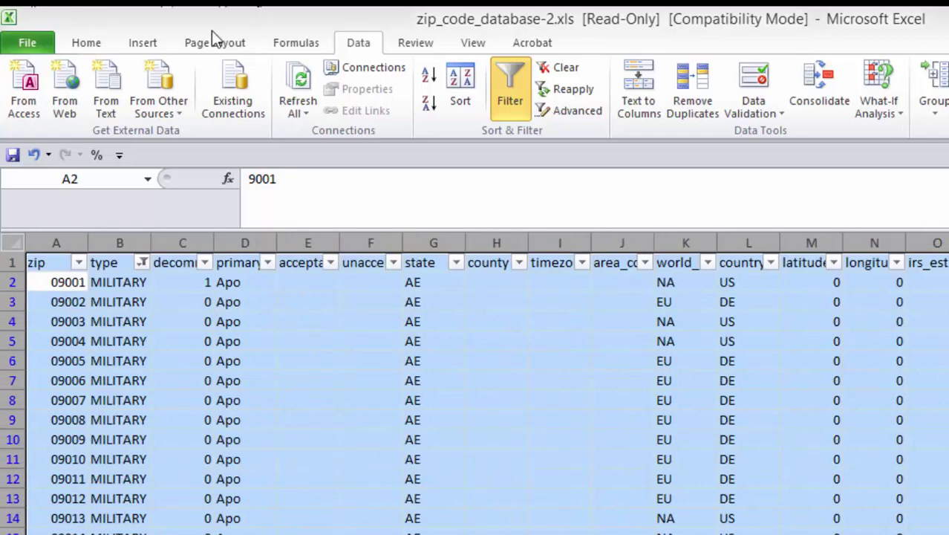
left_click(88, 42)
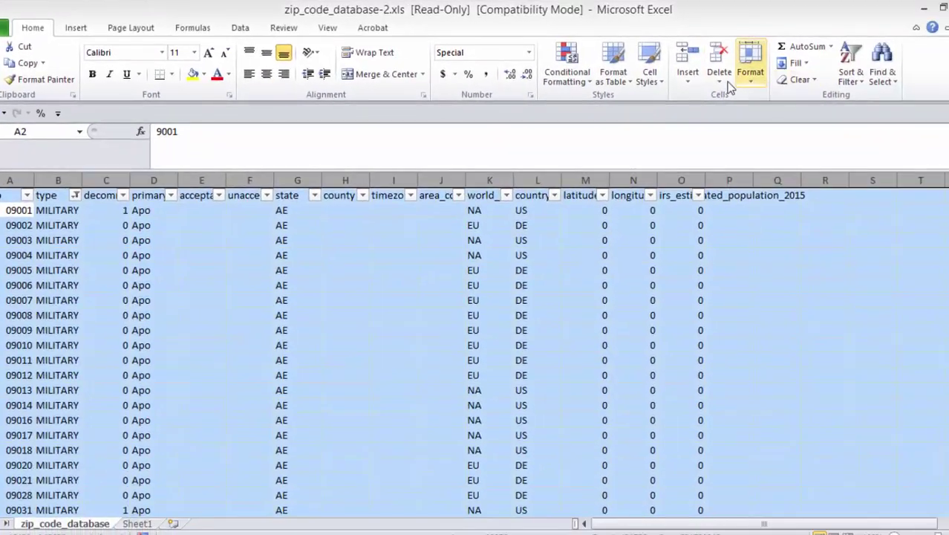
left_click(918, 104)
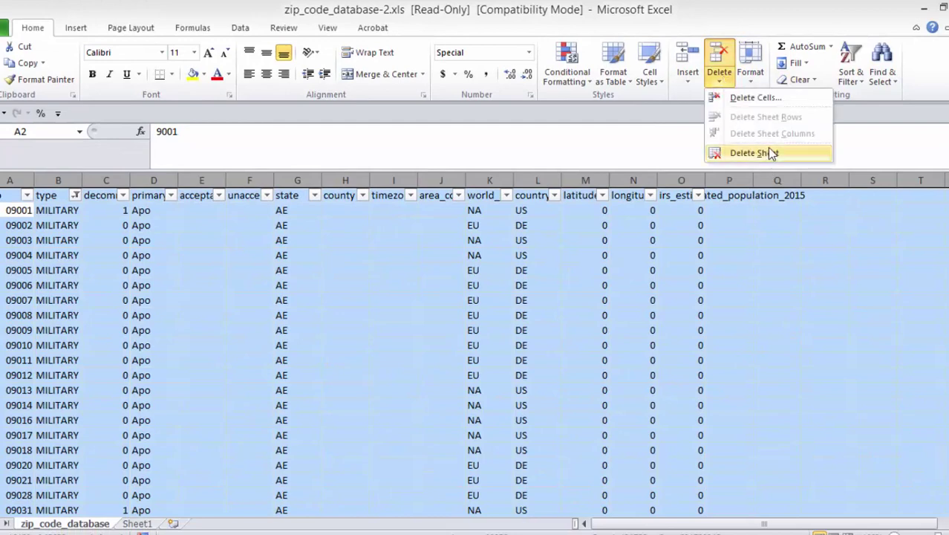
left_click(750, 96)
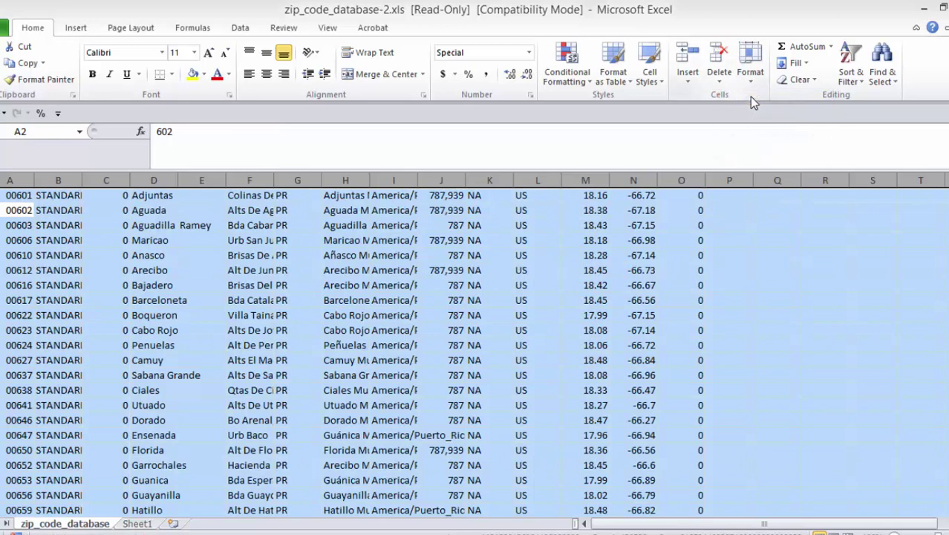
left_click(865, 329)
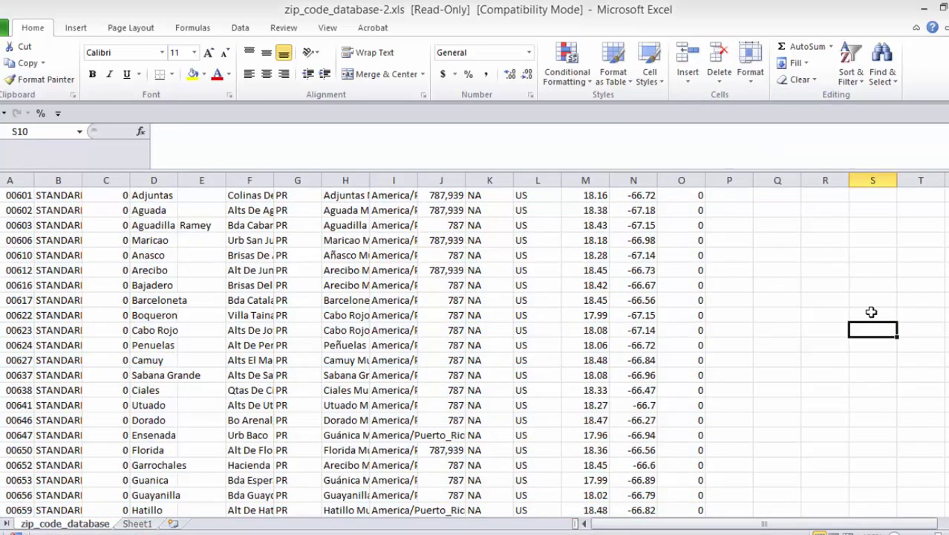
left_click_drag(947, 195, 948, 199)
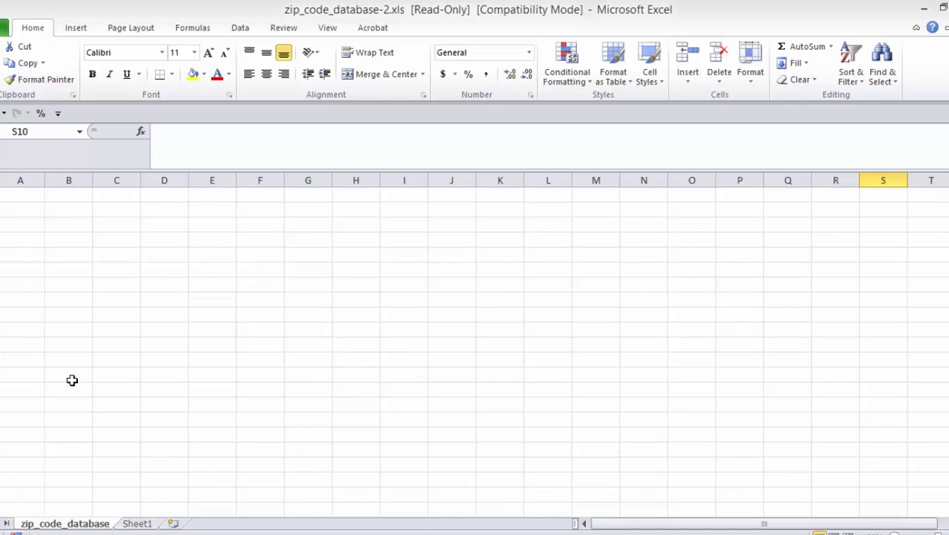
scroll(70, 378, "up", 15)
scroll(71, 375, "down", 7)
scroll(76, 369, "down", 7)
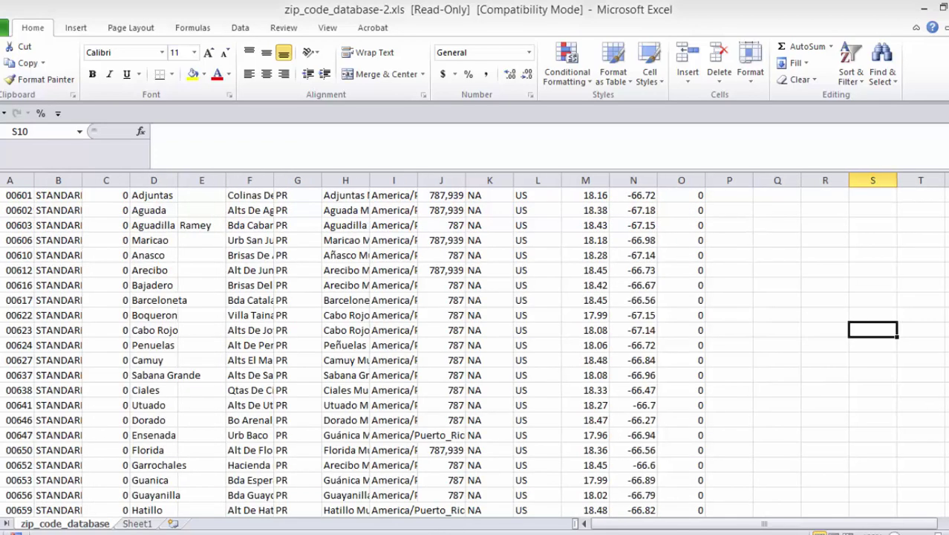
- Insert a blank row 1 above the data, visiting Sheet1 for its header row before returning
right_click(2, 196)
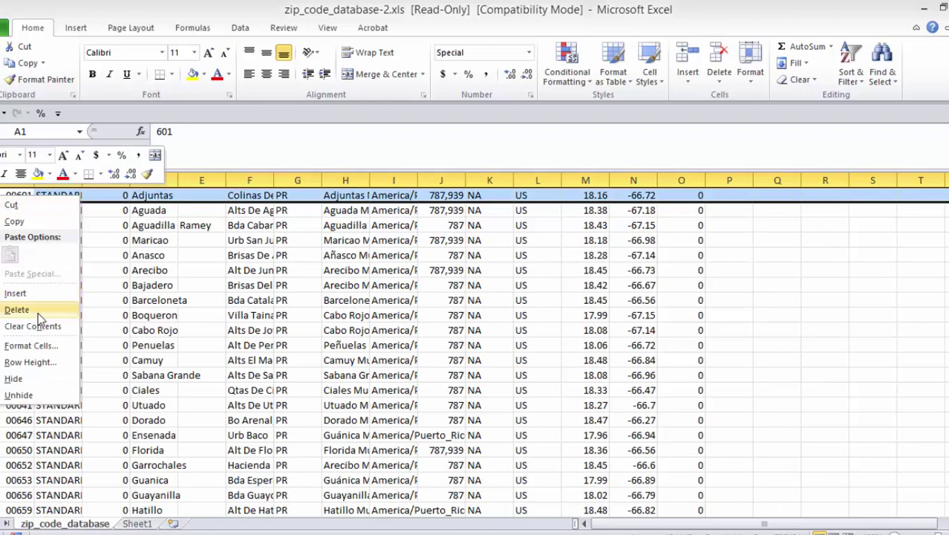
left_click(37, 295)
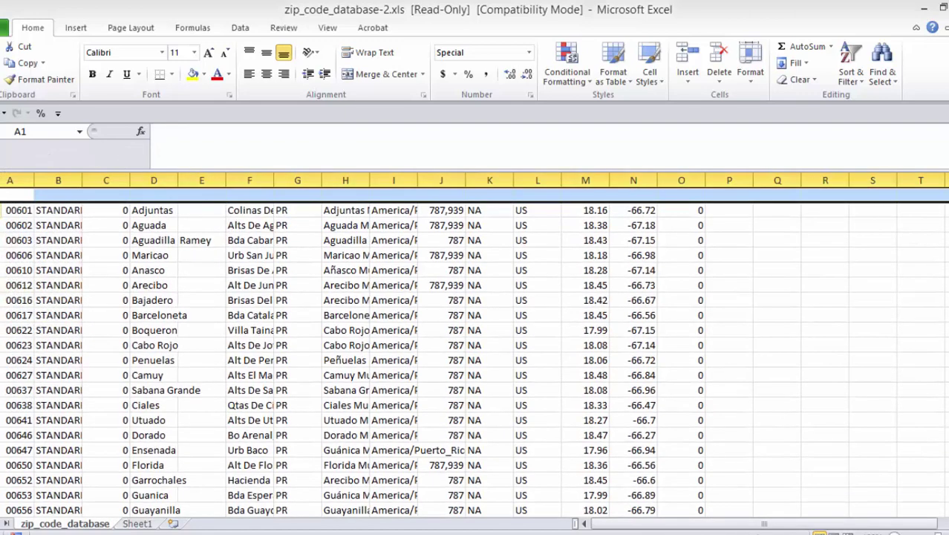
left_click(138, 524)
key("ctrl+Page_Up")
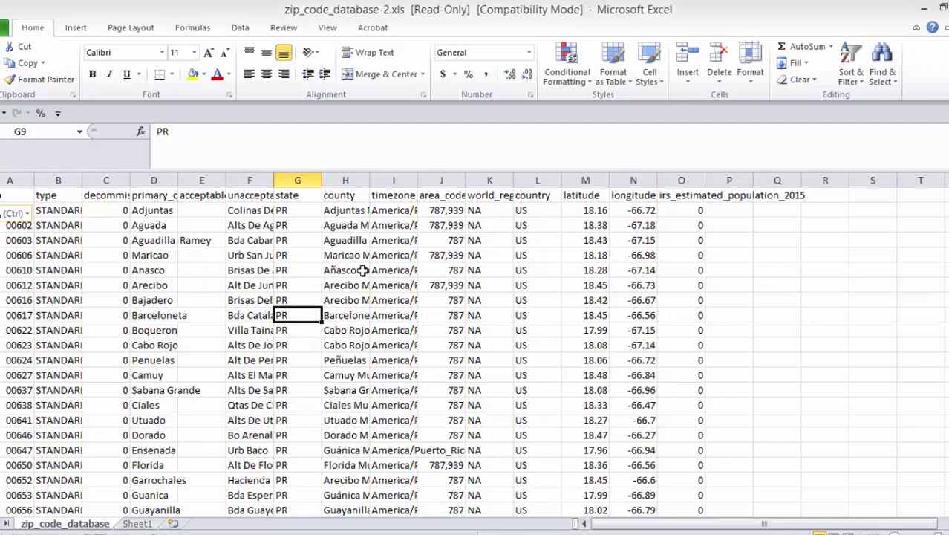
- Select the entire zip code table and sort it A to Z by state
scroll(300, 350, "down", 20)
scroll(300, 350, "down", 20)
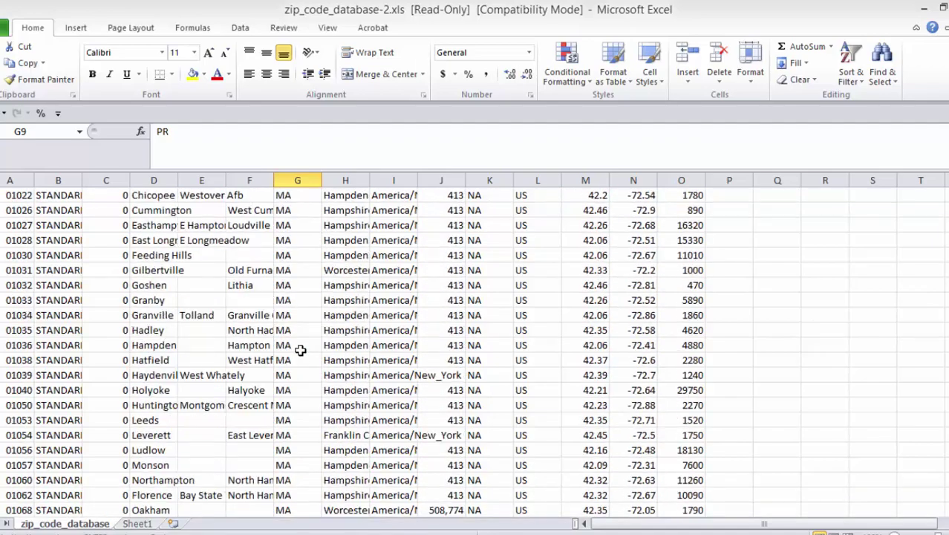
scroll(300, 350, "up", 20)
scroll(300, 350, "up", 11)
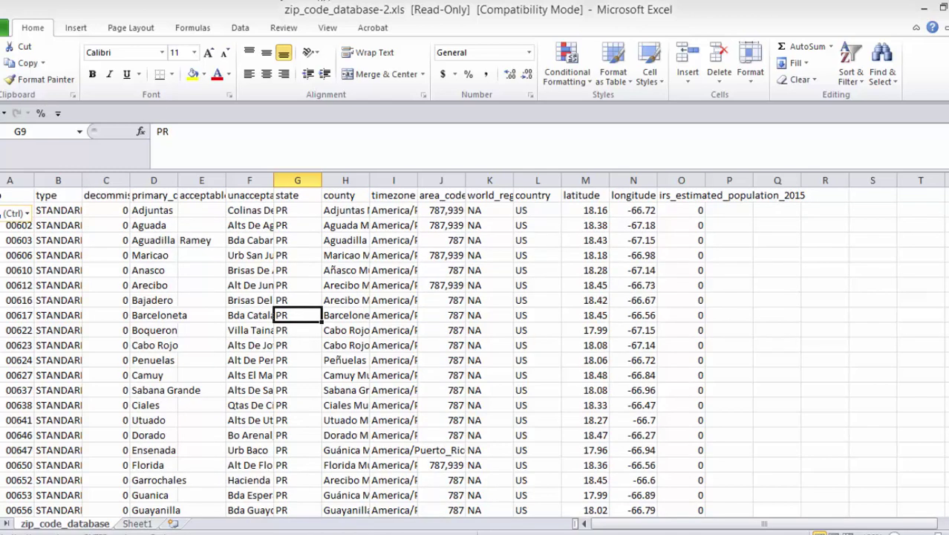
key("ctrl+a")
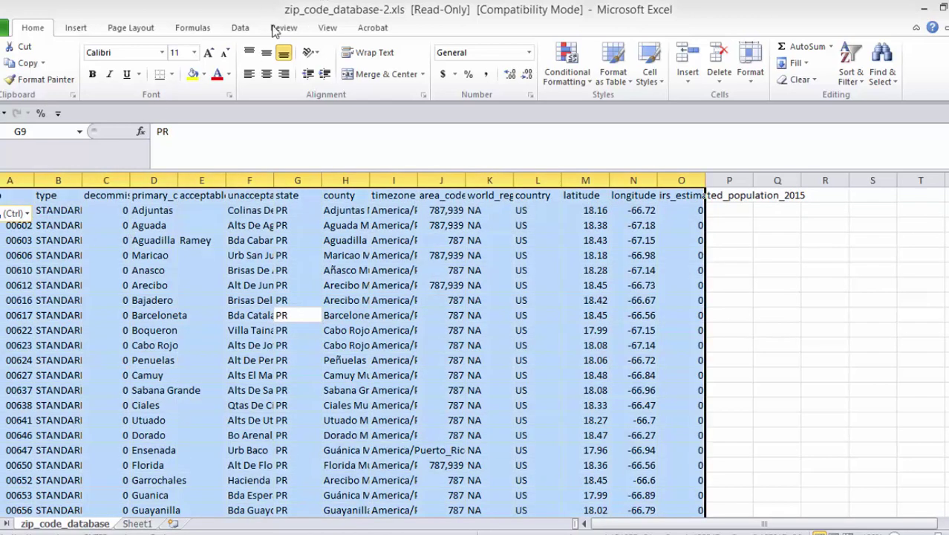
left_click(240, 27)
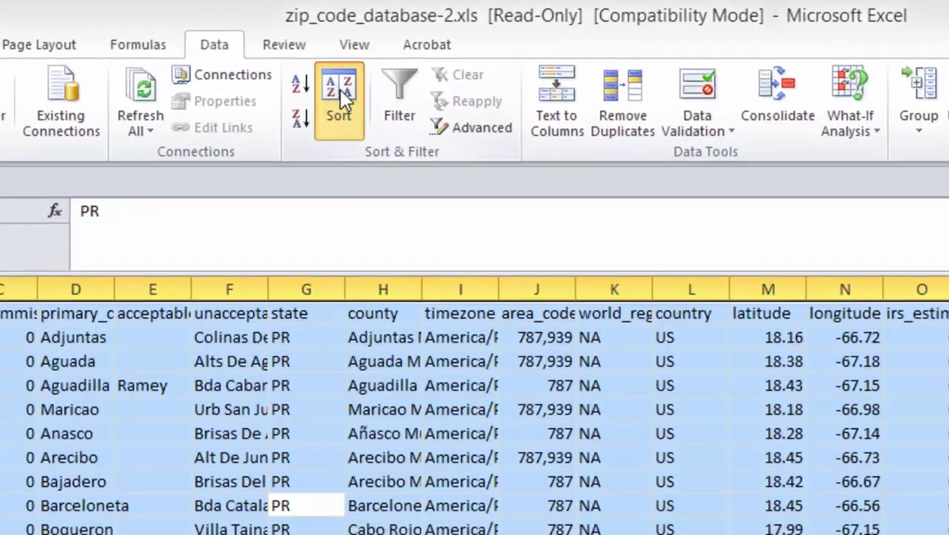
left_click(319, 60)
left_click(244, 329)
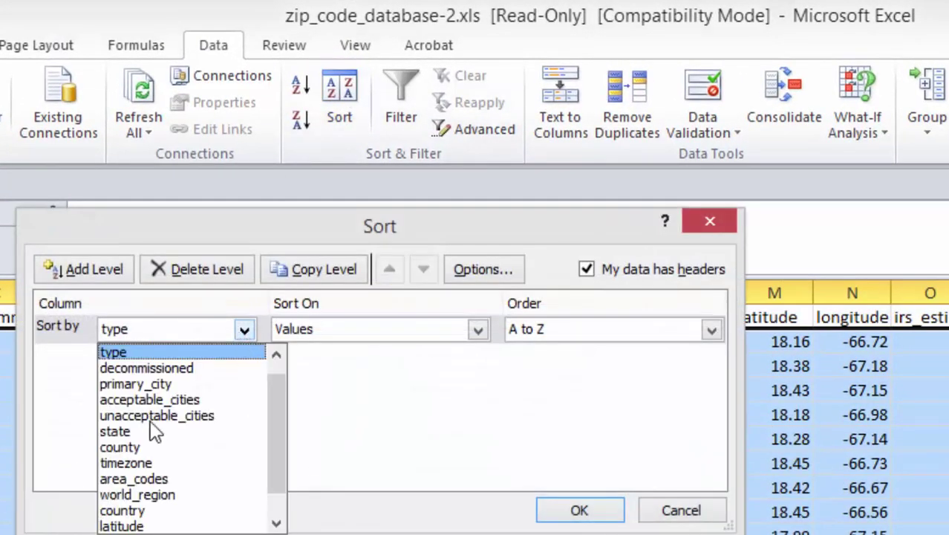
key("Escape")
key("s")
left_click(594, 511)
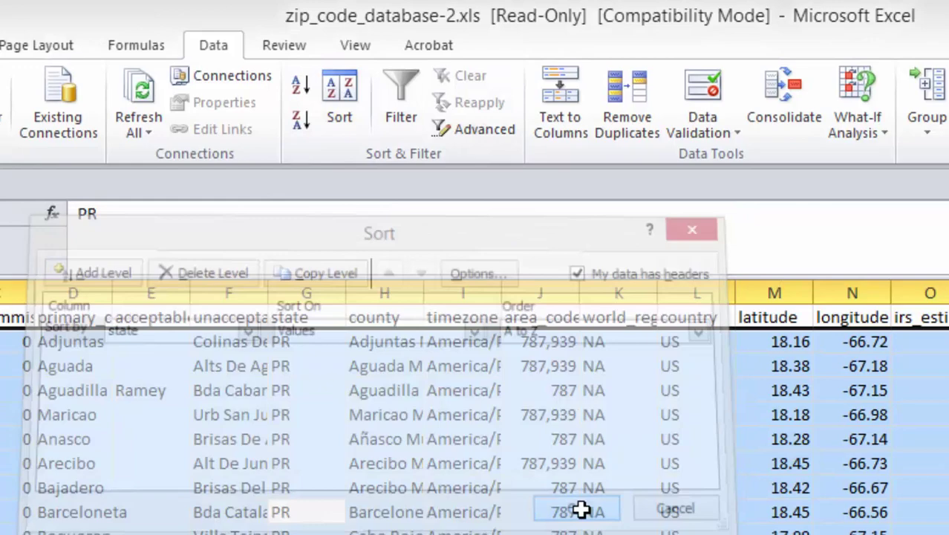
- Filter the state column to show only GU, PR, PW and VI
left_click(412, 83)
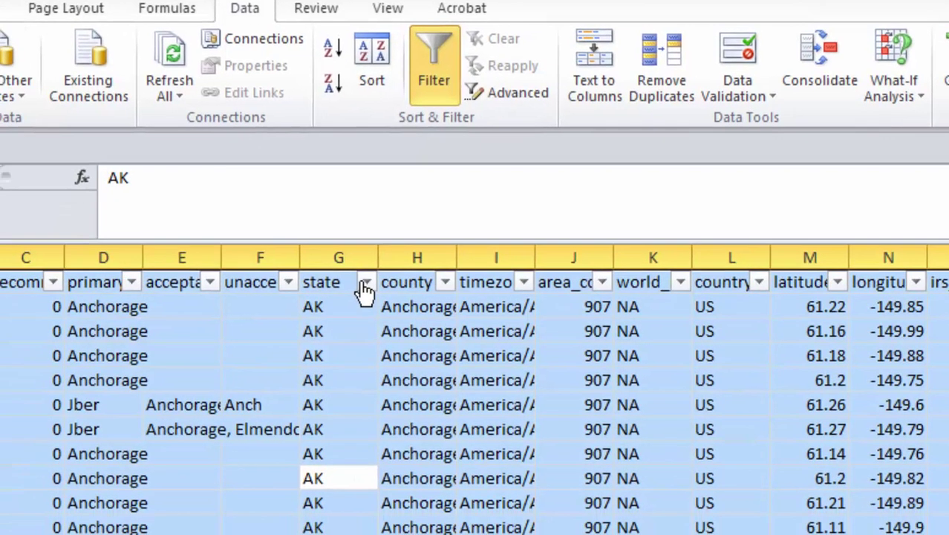
left_click(366, 282)
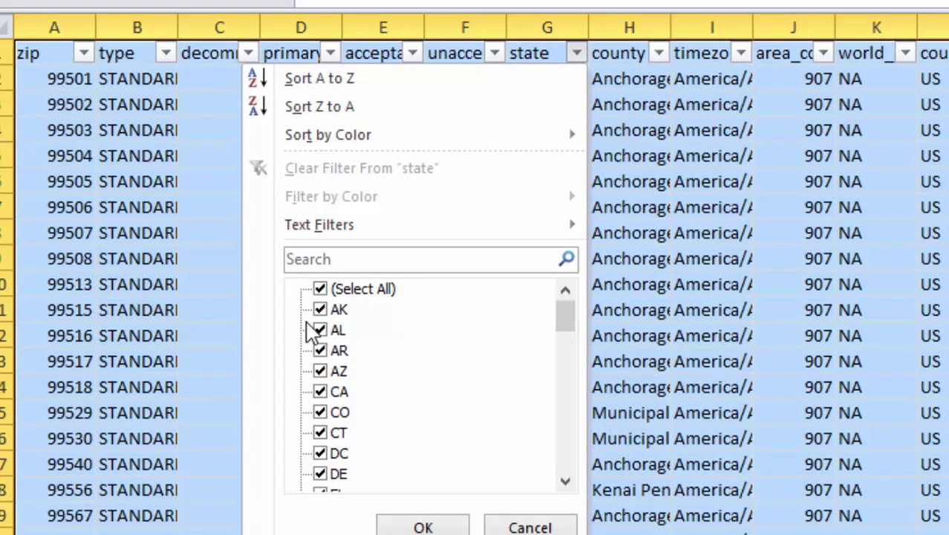
left_click(320, 290)
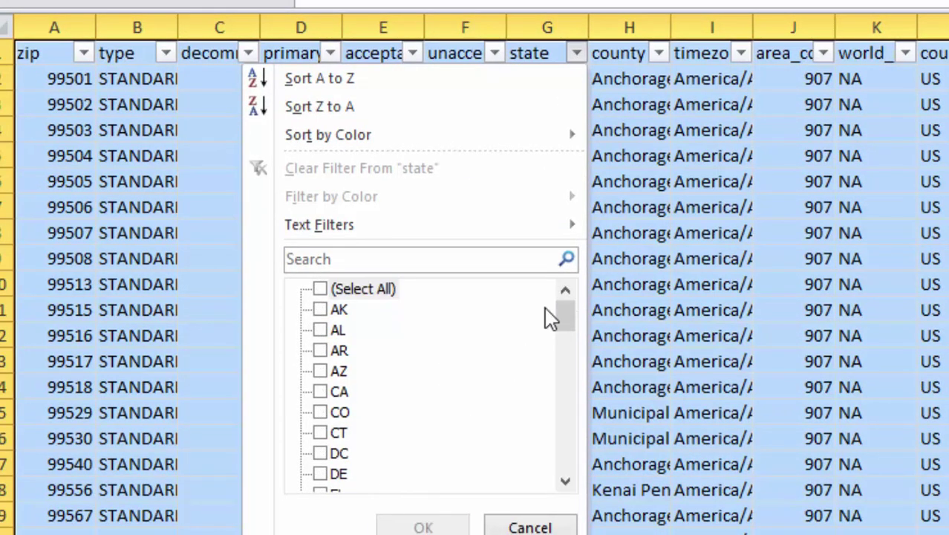
scroll(578, 332, "down", 3)
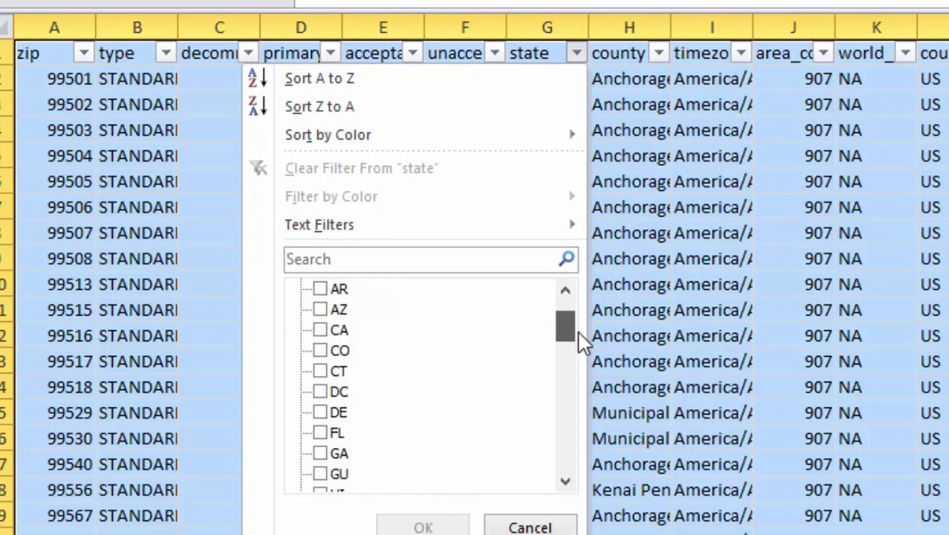
left_click(320, 350)
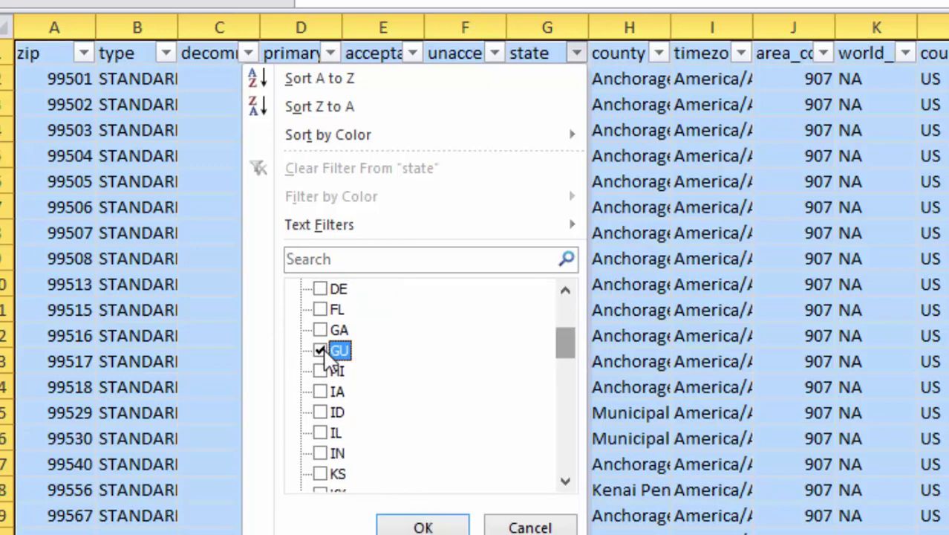
left_click_drag(571, 348, 561, 414)
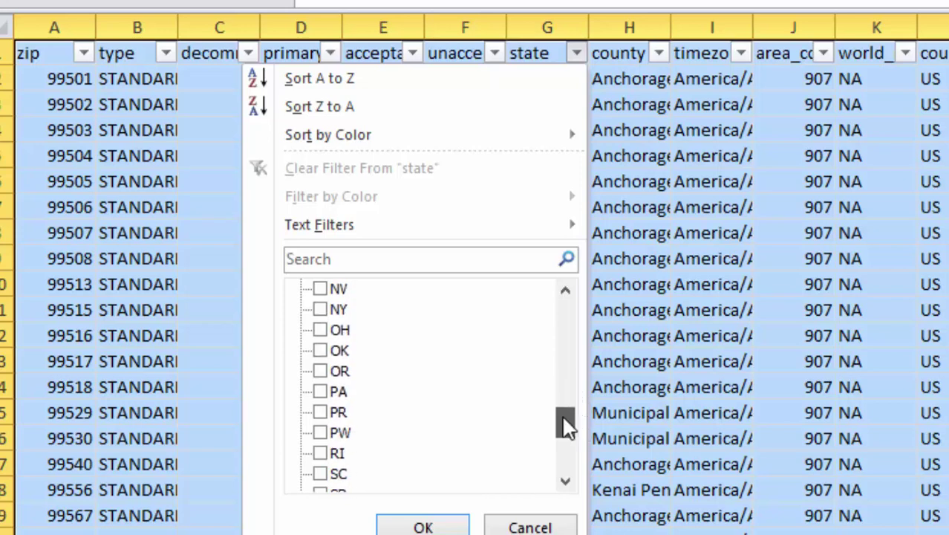
left_click(320, 412)
left_click(320, 433)
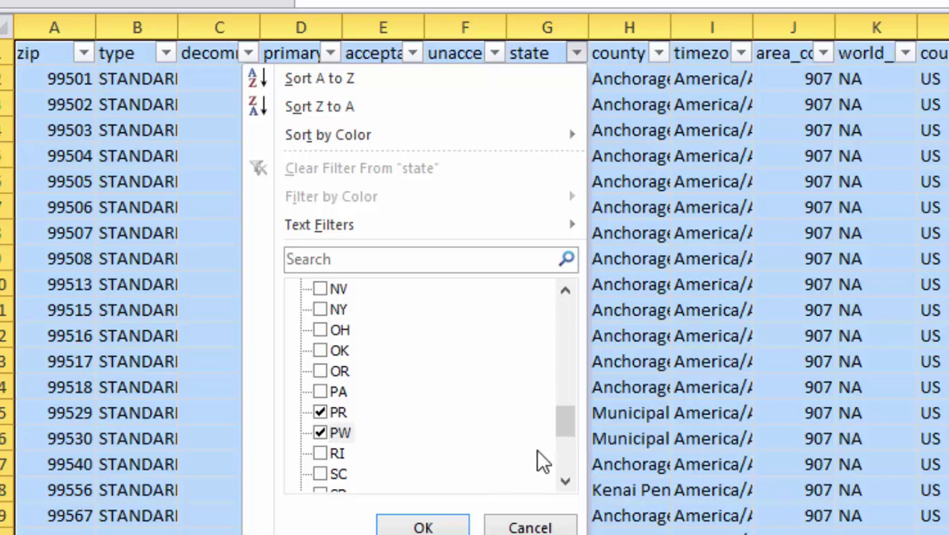
left_click_drag(569, 430, 569, 449)
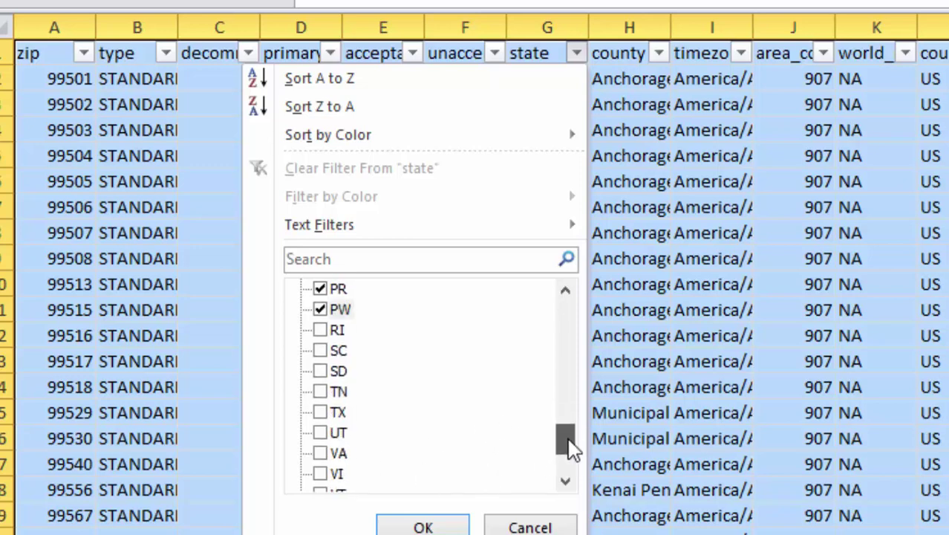
left_click(332, 476)
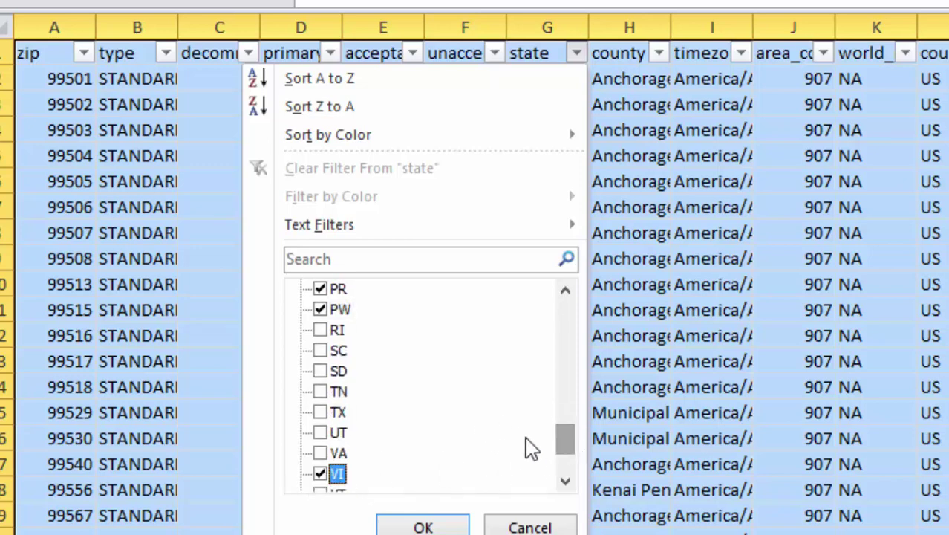
left_click(449, 528)
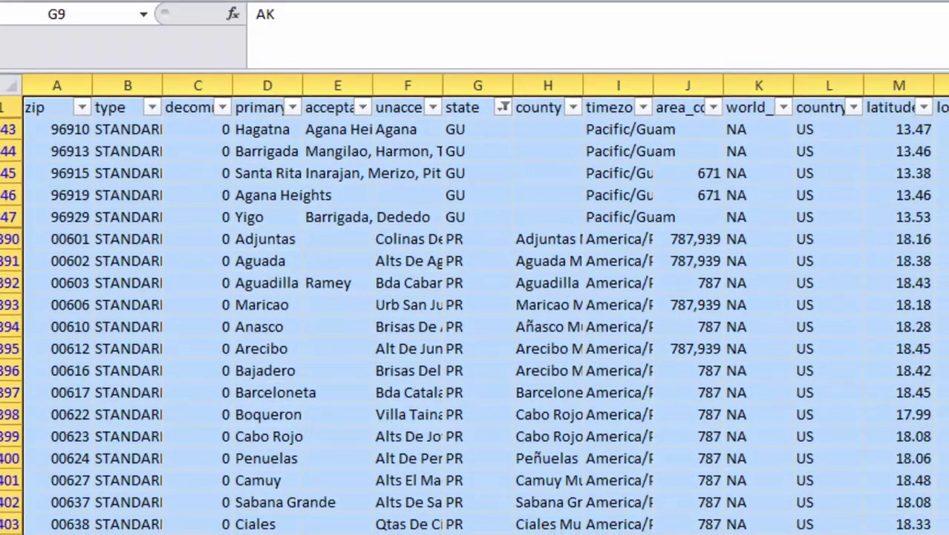
- Delete the filtered territory rows using Delete Sheet Rows on the Home tab
left_click(43, 28)
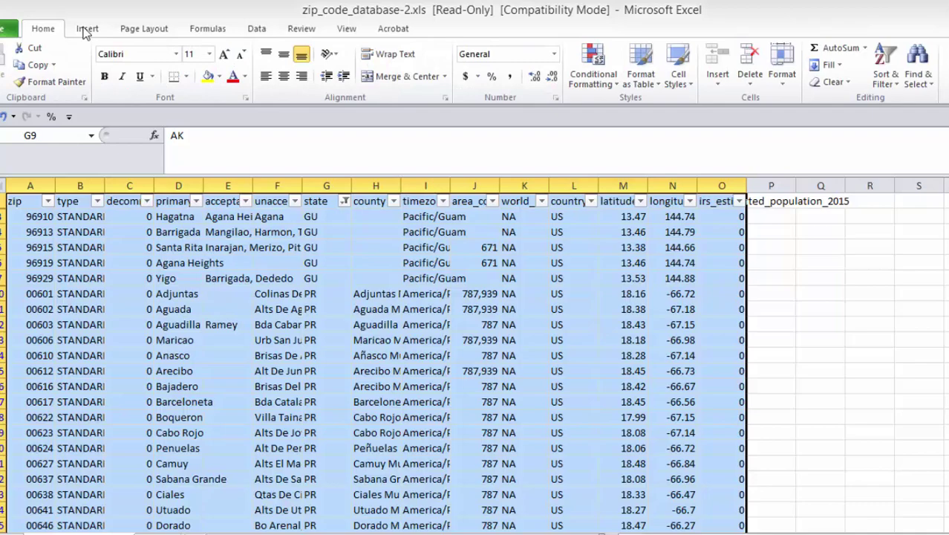
left_click(751, 81)
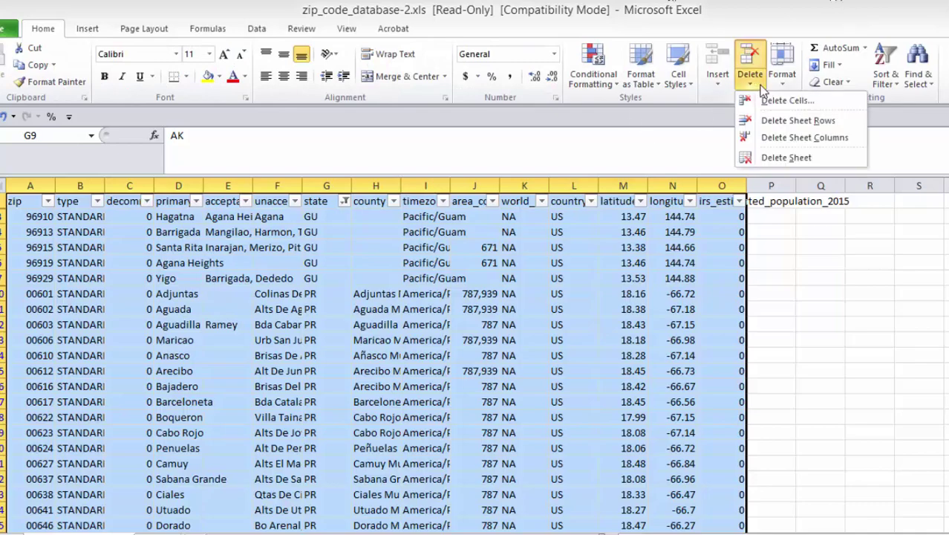
left_click(799, 120)
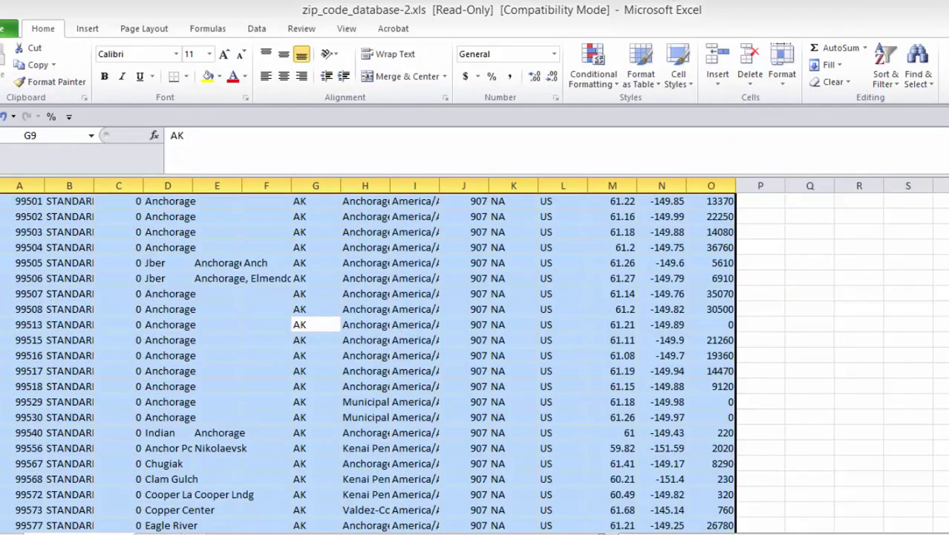